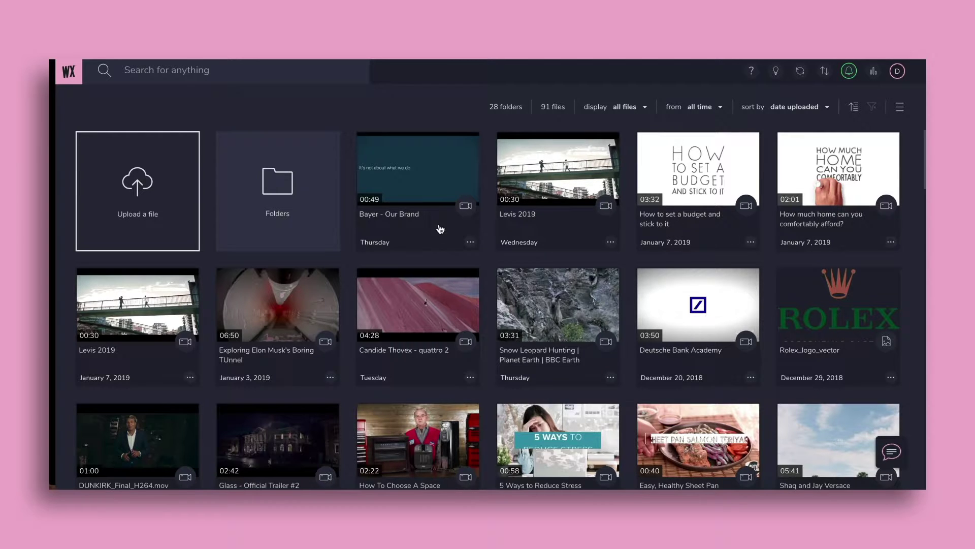
# - Browse the media library and open the Maple Tree Restaurant Promo in the preview player
pyautogui.scroll(-4, 440, 229)
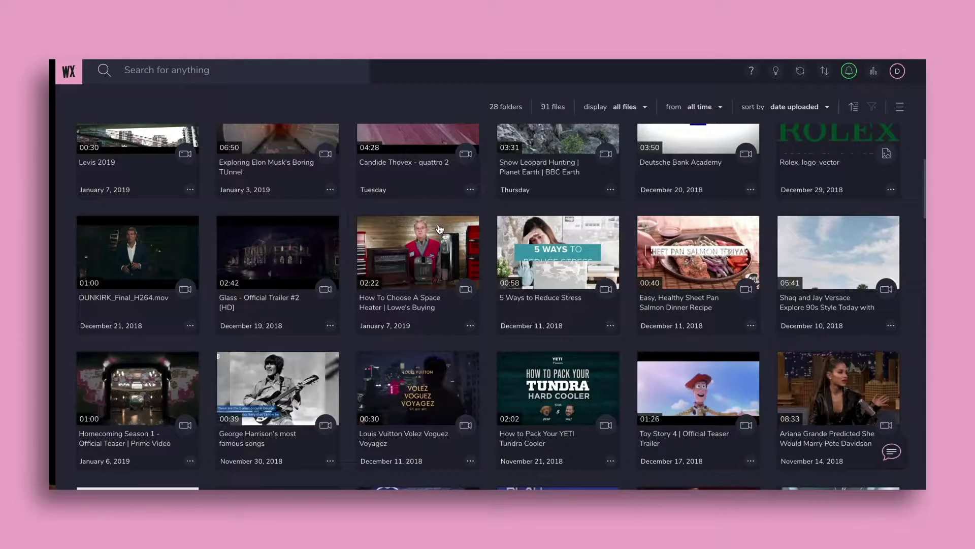
pyautogui.scroll(-1, 440, 229)
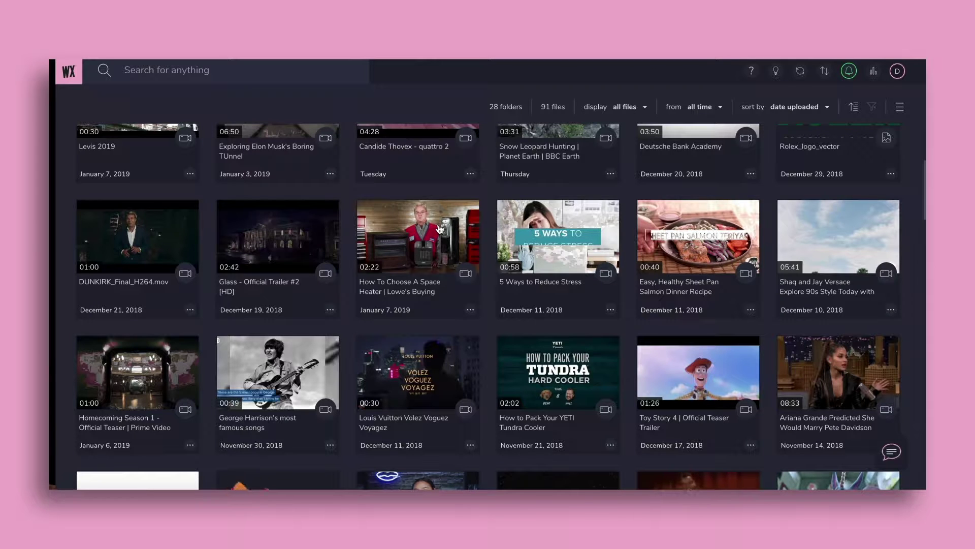
pyautogui.scroll(-1, 440, 229)
pyautogui.scroll(2, 430, 283)
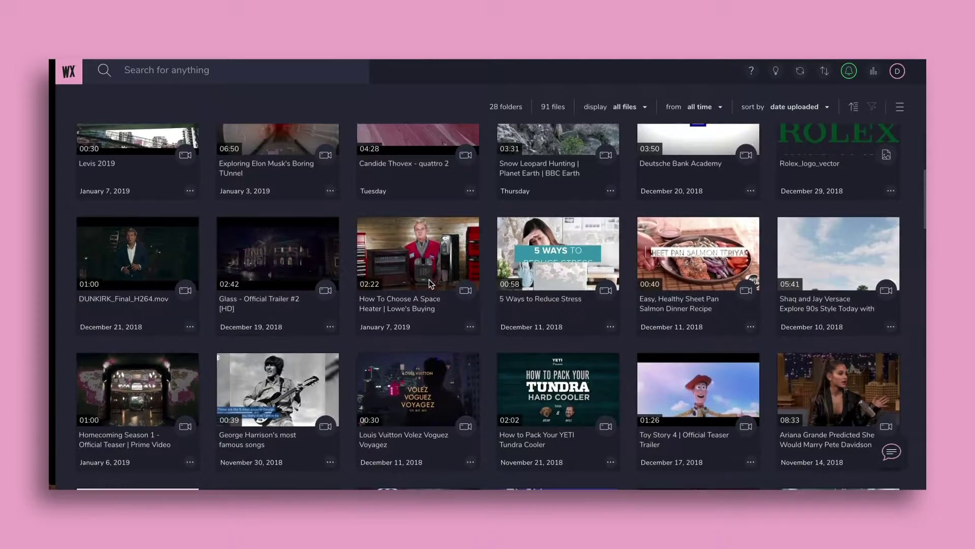
pyautogui.scroll(4, 431, 283)
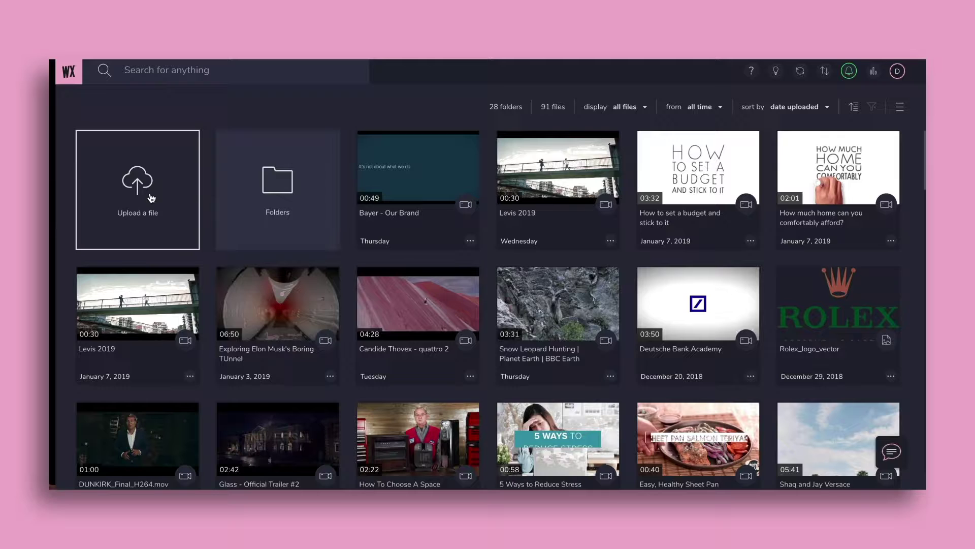
pyautogui.click(161, 190)
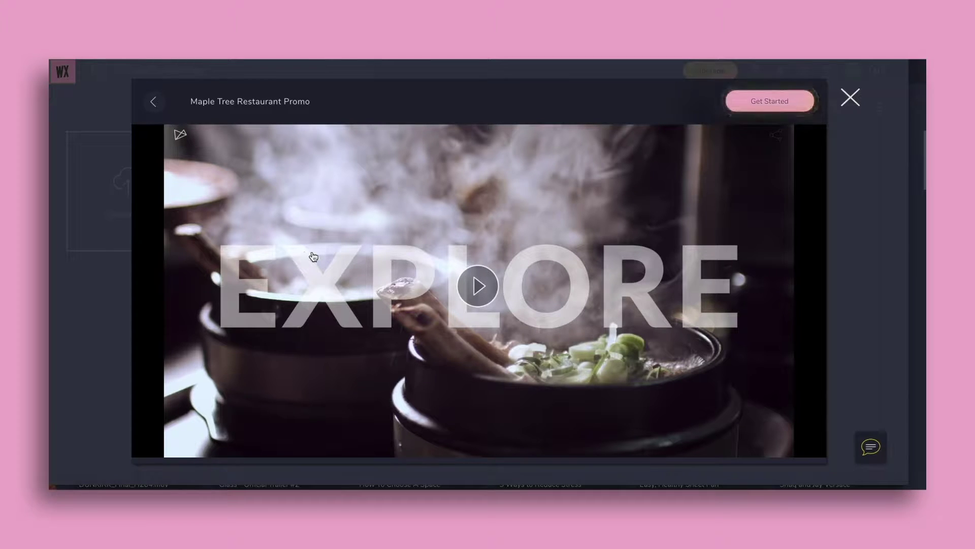
# - Play the promo, take the left restaurant option, then use Return to Selection at the end
pyautogui.click(450, 301)
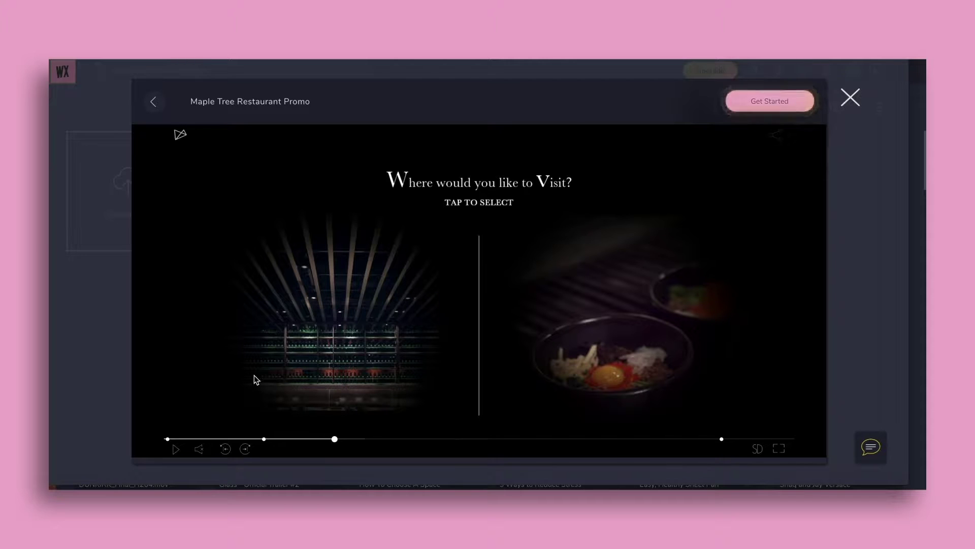
pyautogui.click(605, 308)
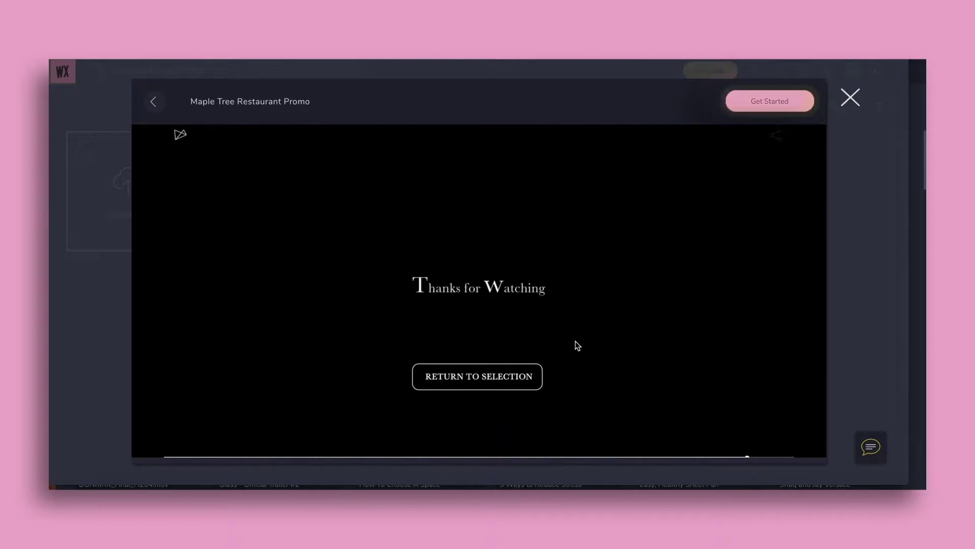
pyautogui.click(538, 379)
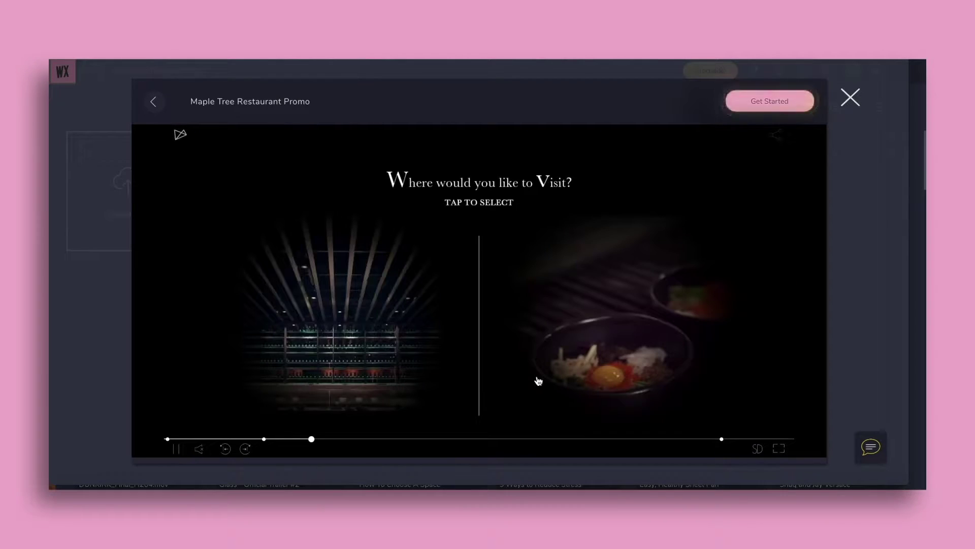
# - Pick the inside-the-restaurant branch again and inspect the first jump hotspot's settings
pyautogui.click(426, 313)
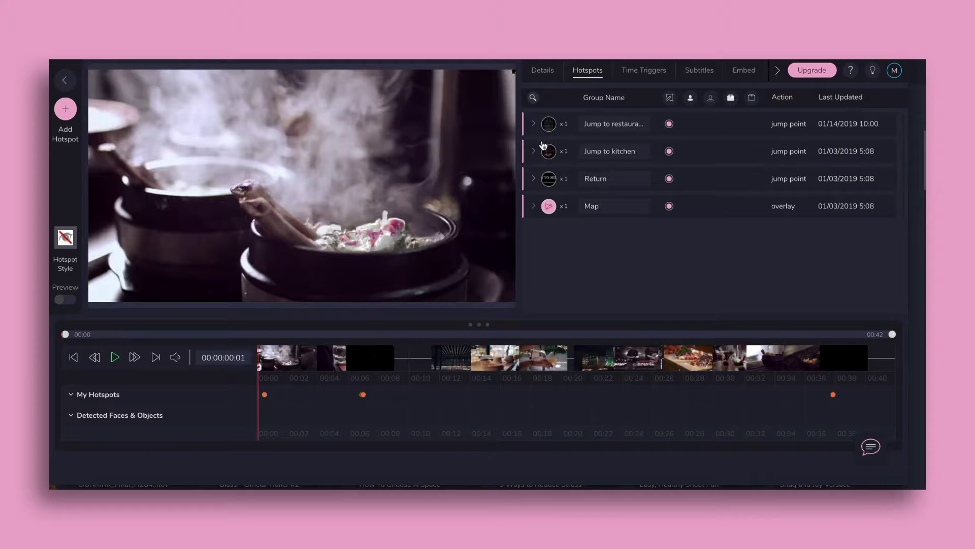
pyautogui.click(533, 125)
pyautogui.click(533, 125)
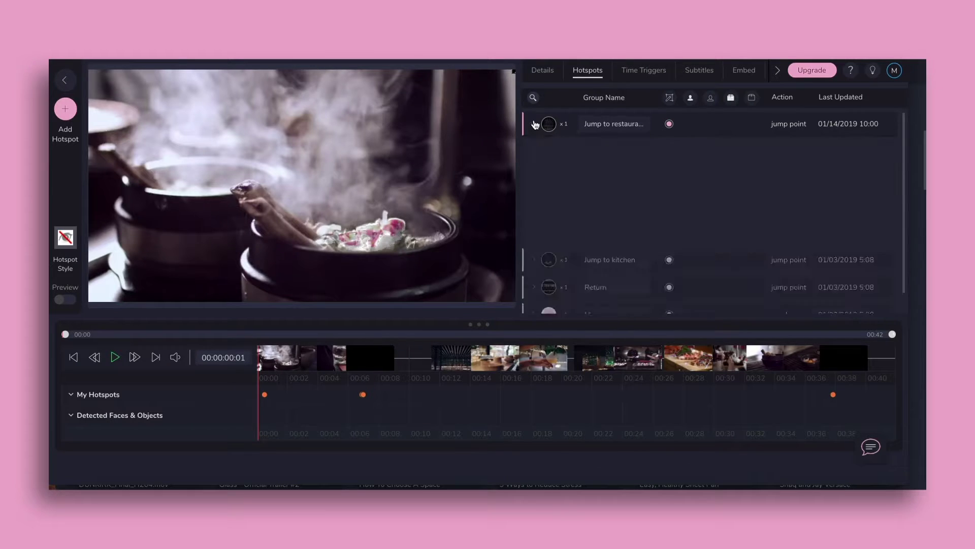
# - Inspect the Jump to kitchen and Return hotspots' jump settings
pyautogui.click(533, 151)
pyautogui.click(534, 152)
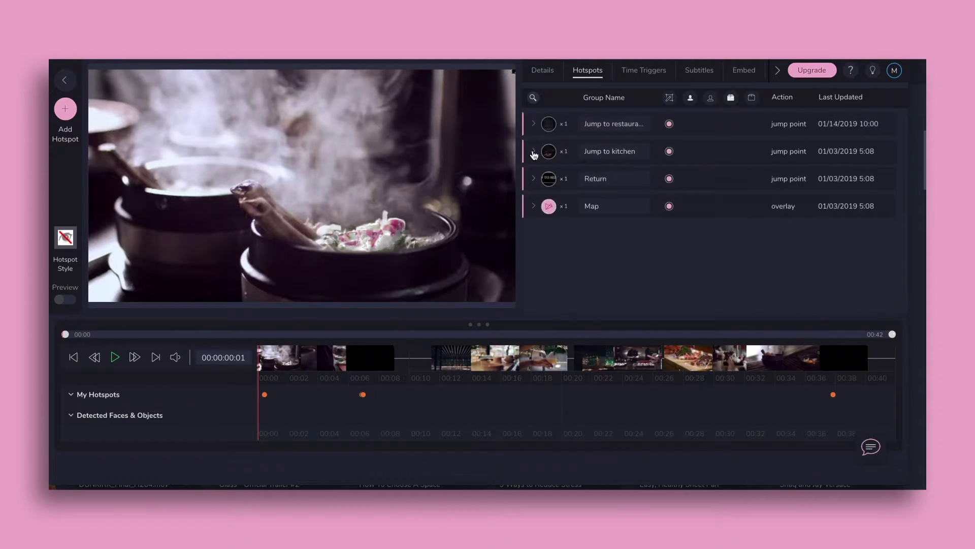
pyautogui.click(534, 177)
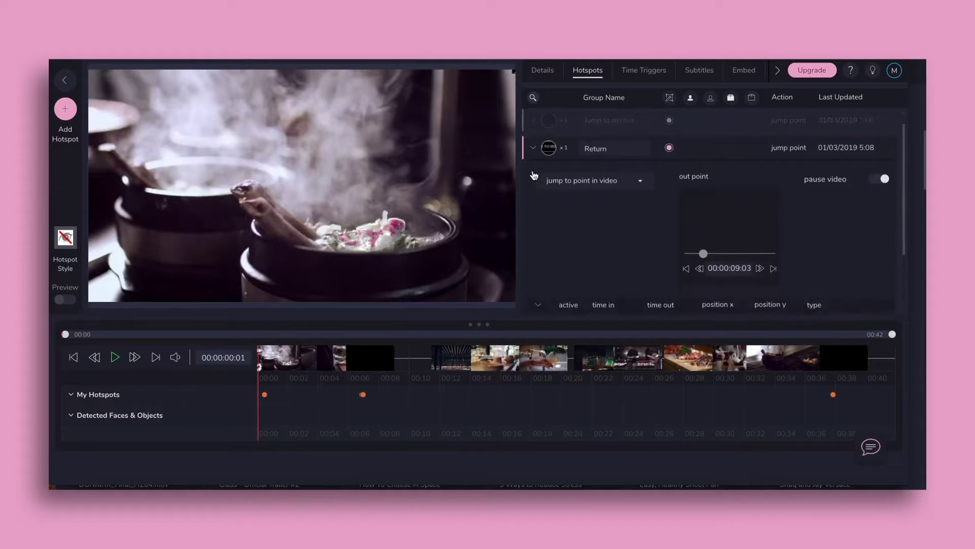
pyautogui.click(533, 146)
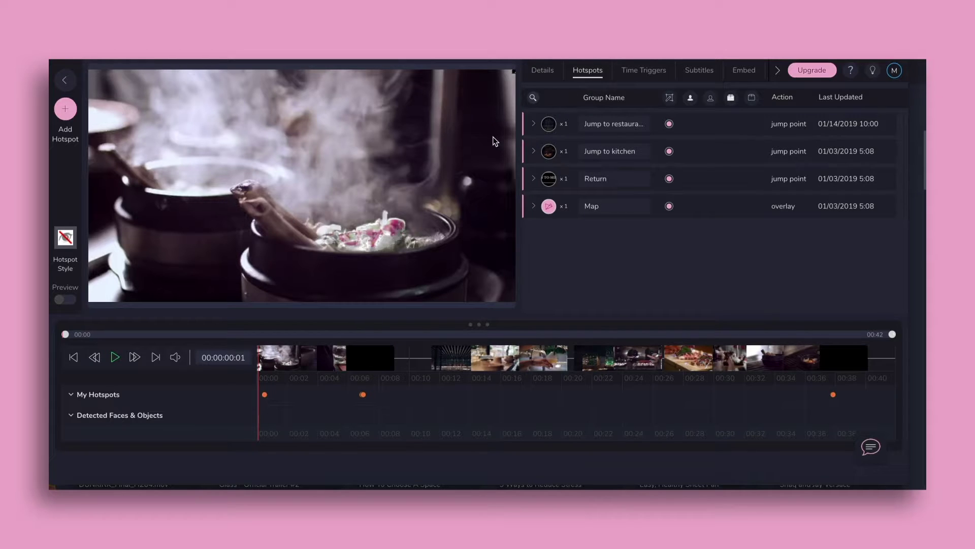
# - Apply the invisible hotspot design, then move the preview to the choice frame at 00:00:07:28
pyautogui.click(70, 238)
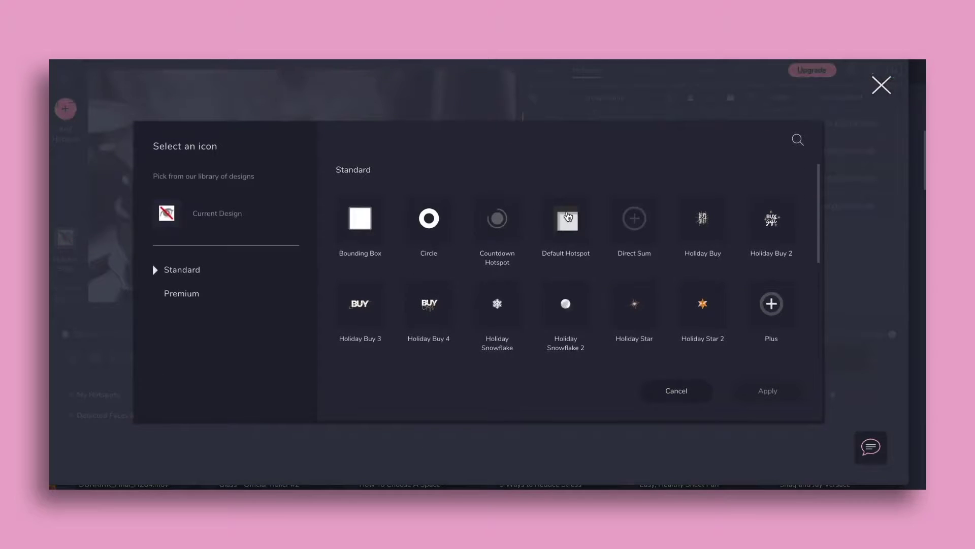
pyautogui.scroll(-2, 568, 217)
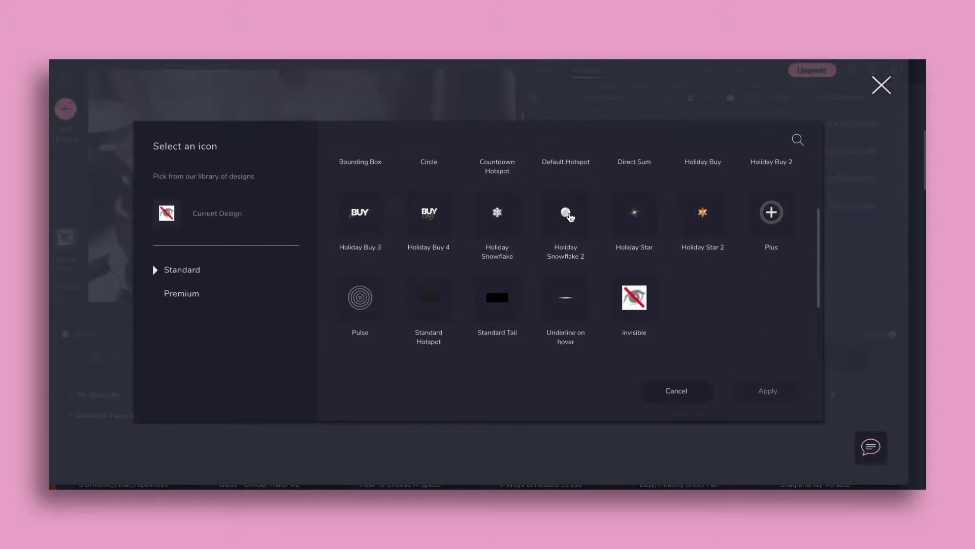
pyautogui.click(645, 307)
pyautogui.click(751, 392)
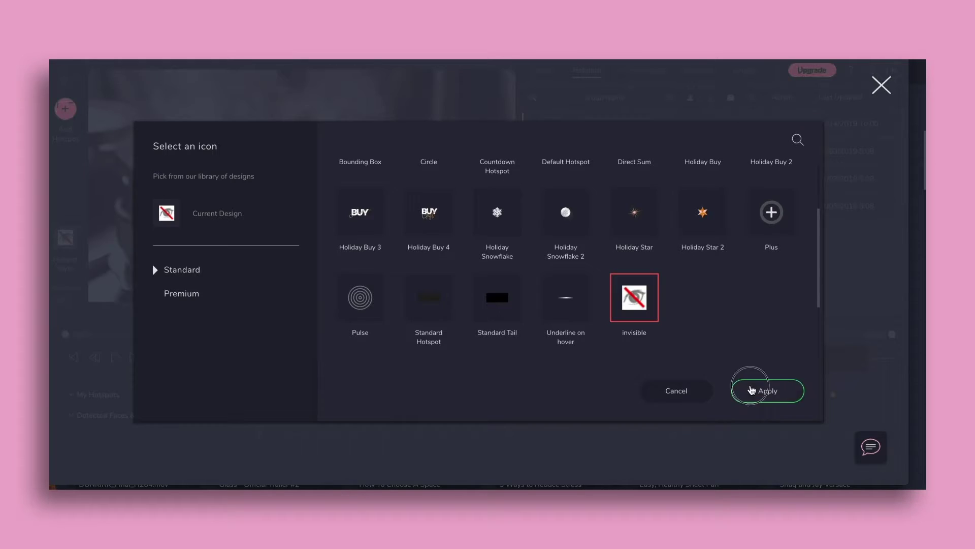
pyautogui.click(447, 303)
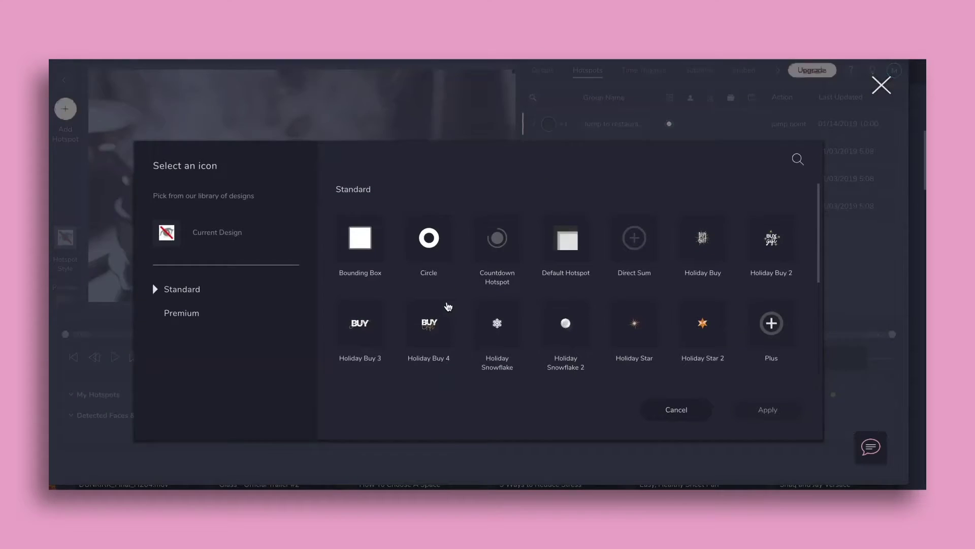
pyautogui.click(884, 88)
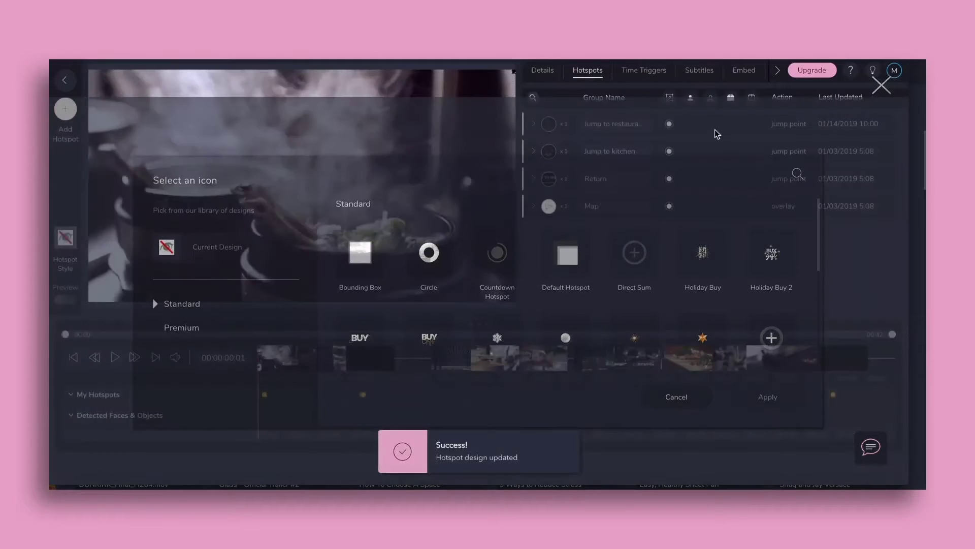
pyautogui.click(362, 356)
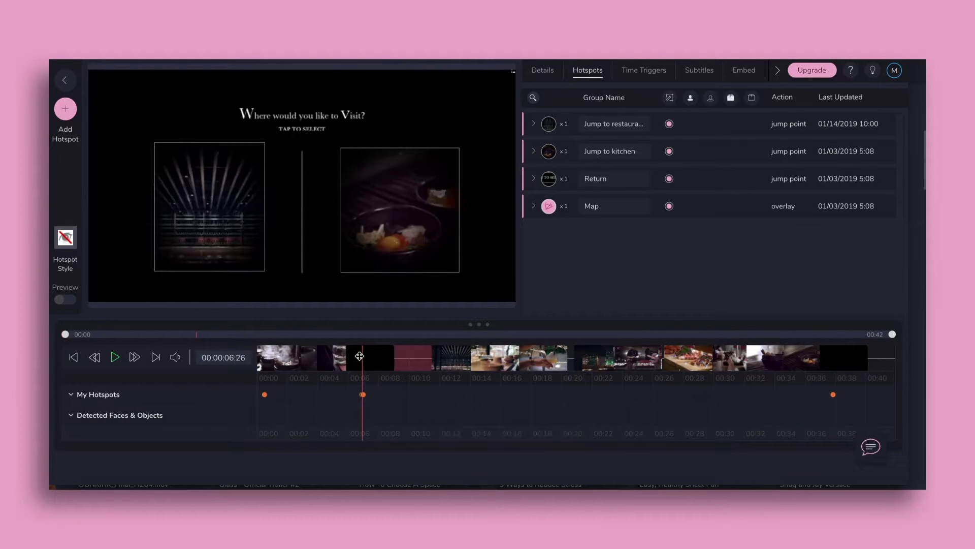
pyautogui.click(378, 356)
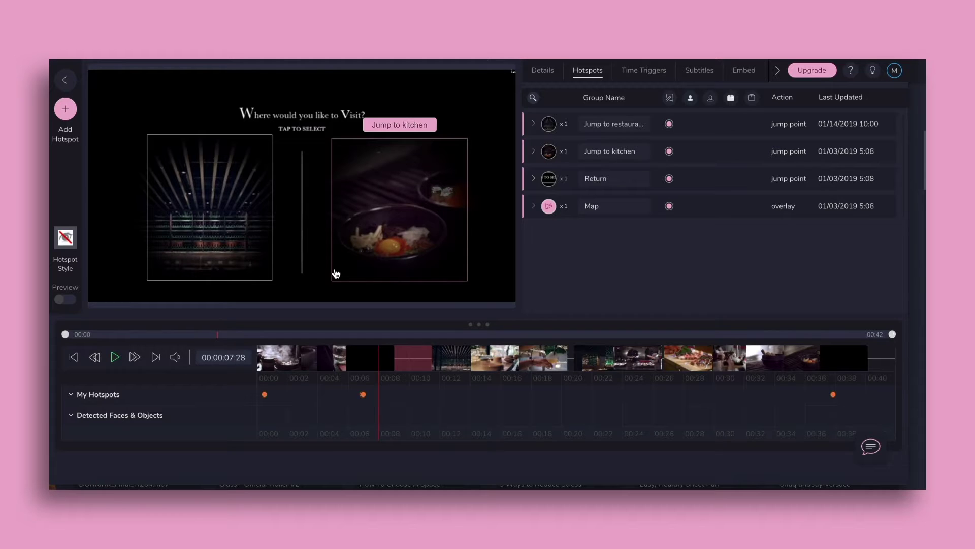
# - Keep the Jump to restaurant hotspot's action as 'jump to point in video'
pyautogui.click(533, 125)
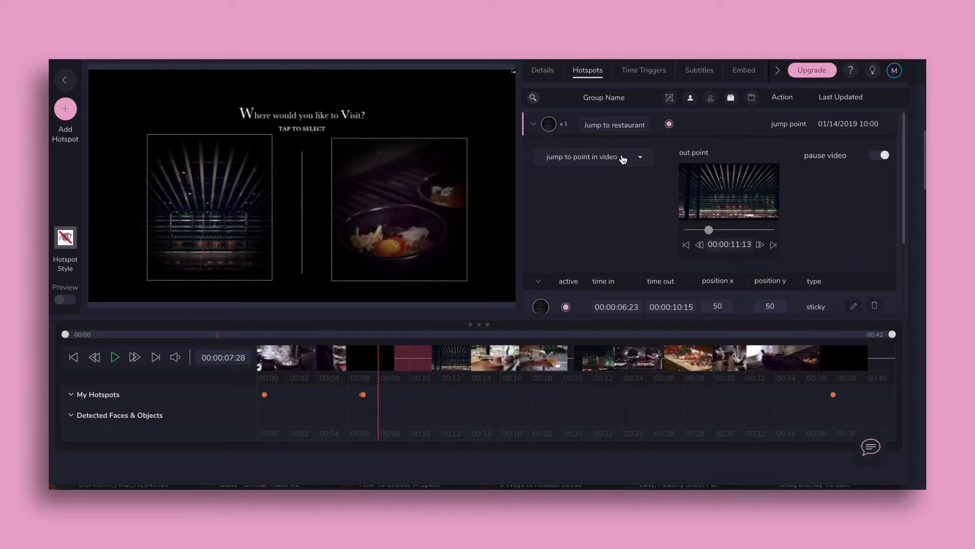
pyautogui.click(640, 157)
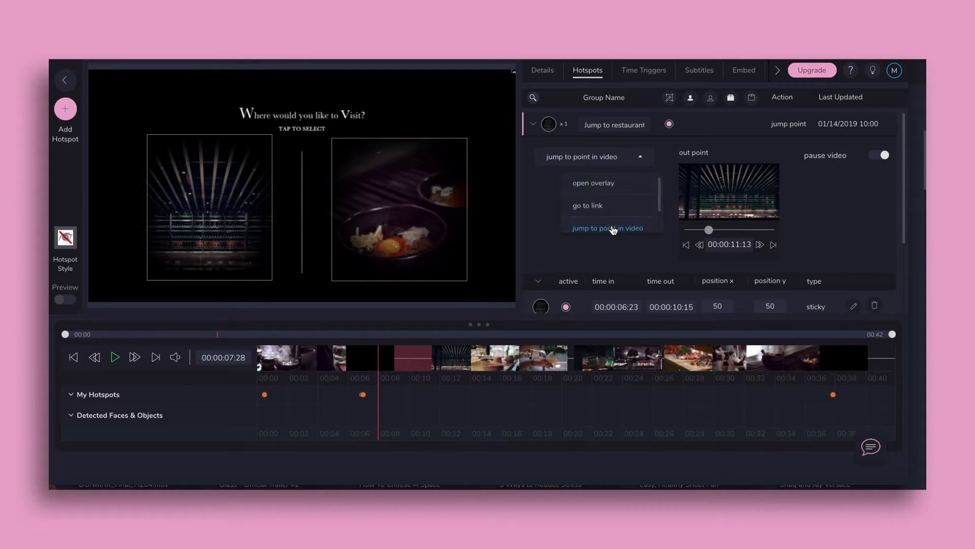
pyautogui.click(613, 228)
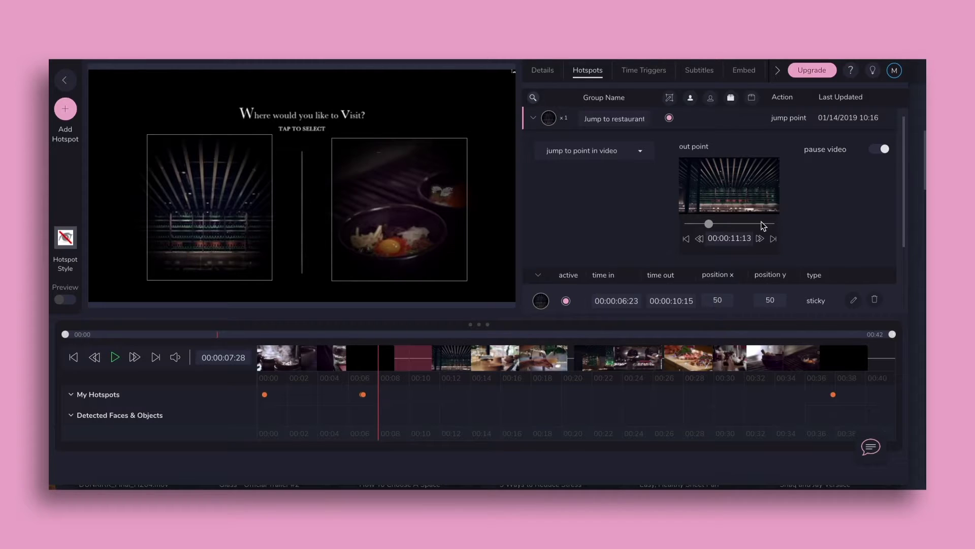
pyautogui.click(533, 118)
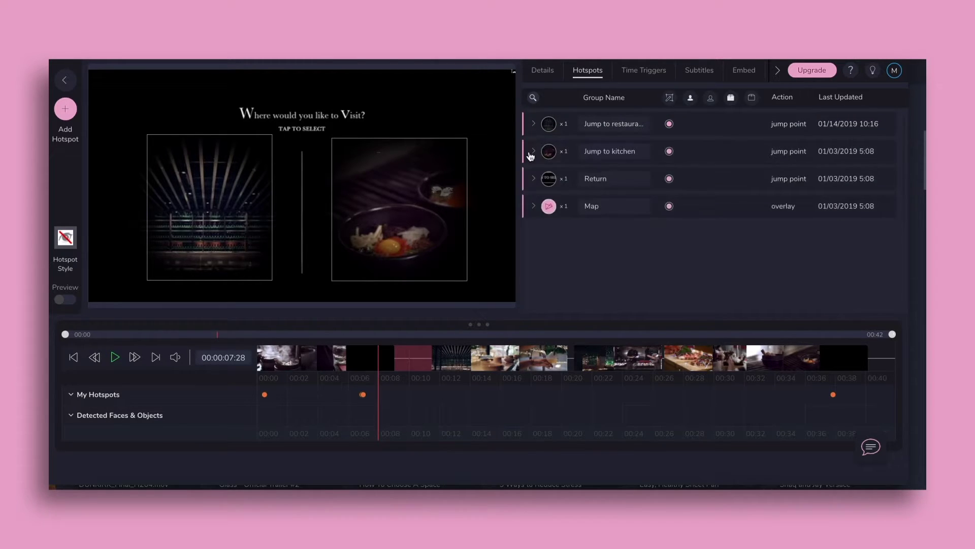
# - Review the Jump to kitchen (00:00:23:14) and Return (00:00:09:03) jump targets
pyautogui.click(532, 151)
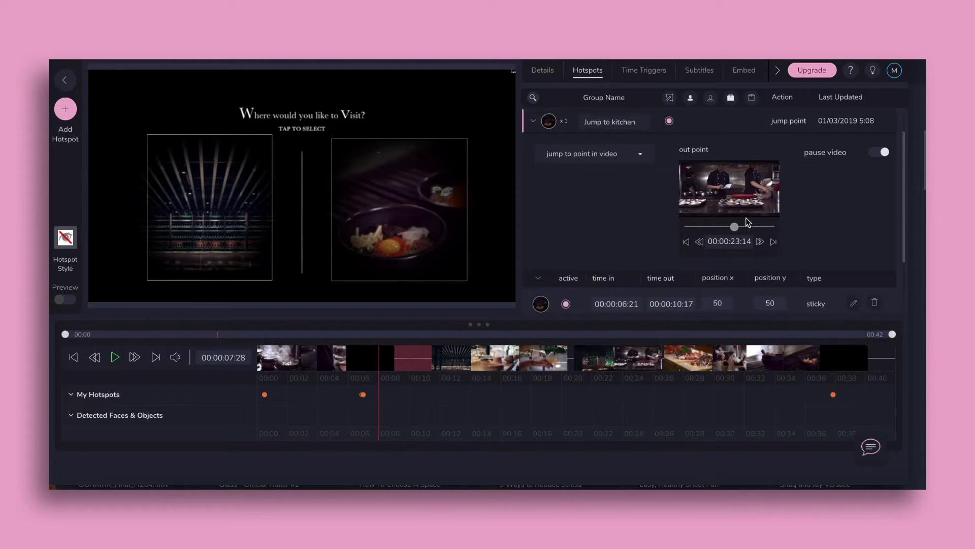
pyautogui.click(533, 122)
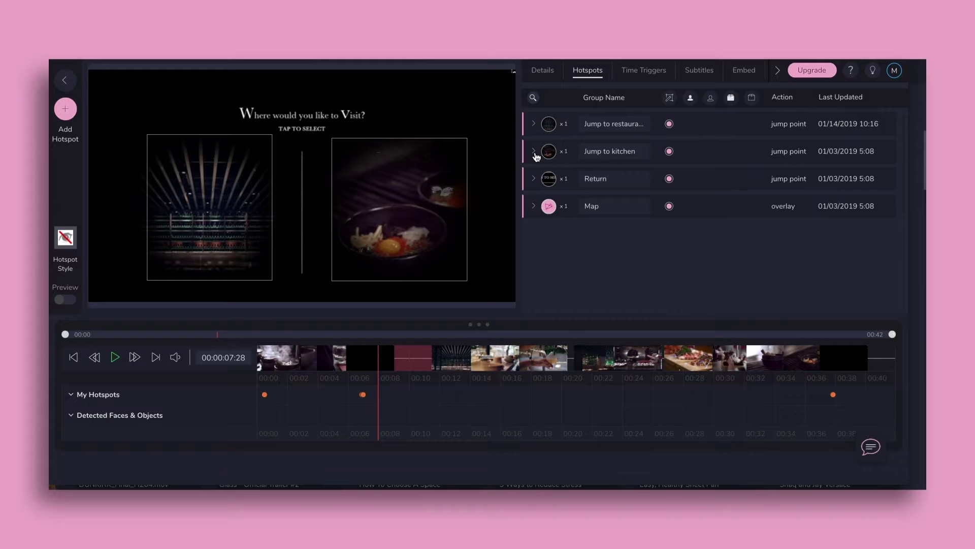
pyautogui.click(533, 178)
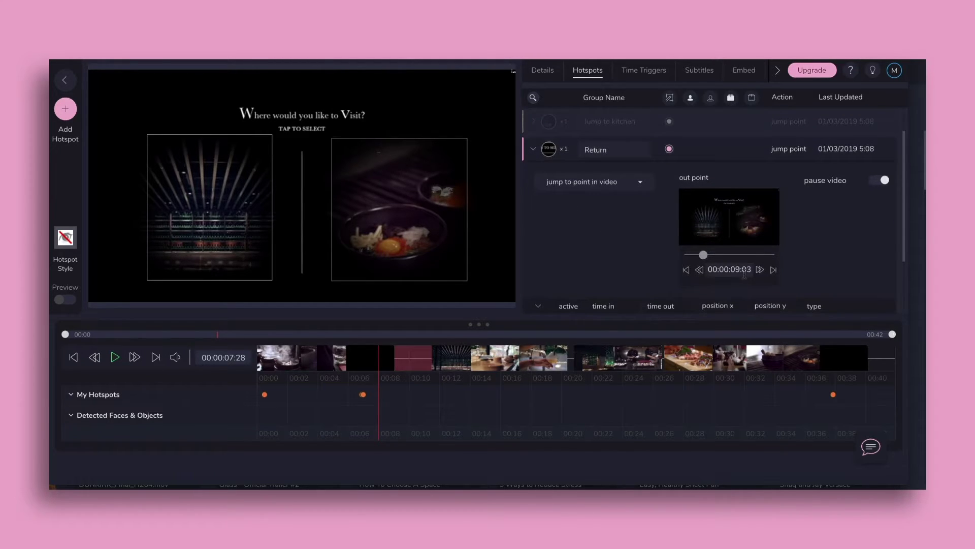
pyautogui.click(532, 157)
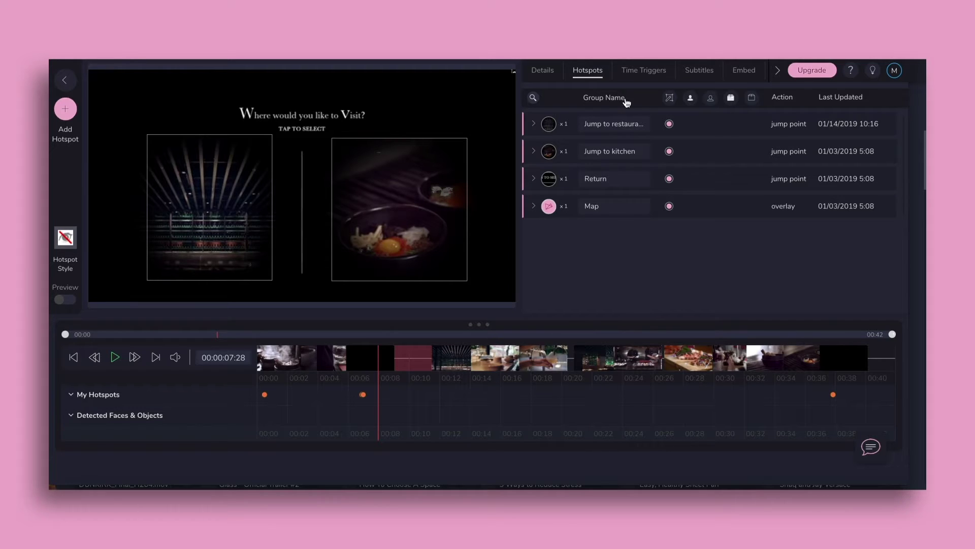
# - In Time Triggers, save the Selection Pause trigger at 00:00:11:05
pyautogui.click(667, 80)
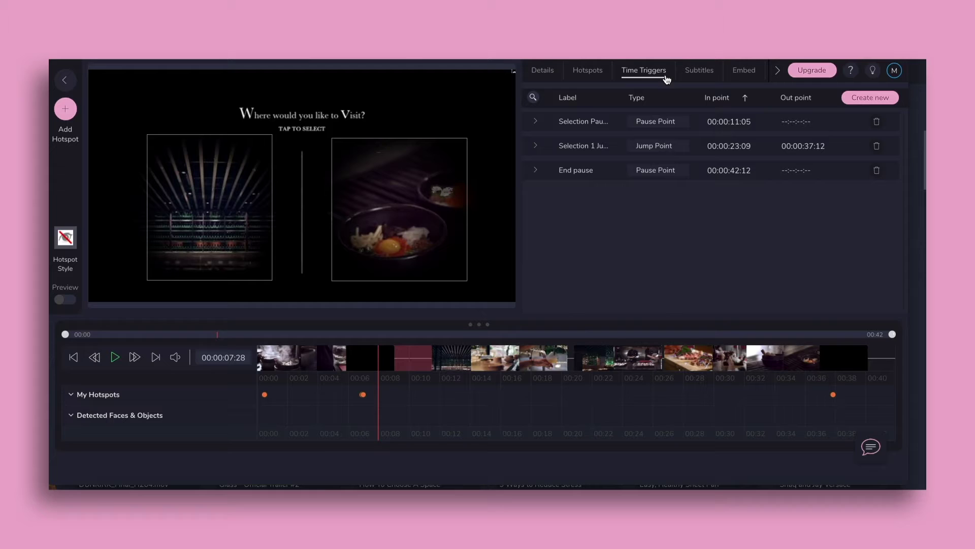
pyautogui.click(536, 122)
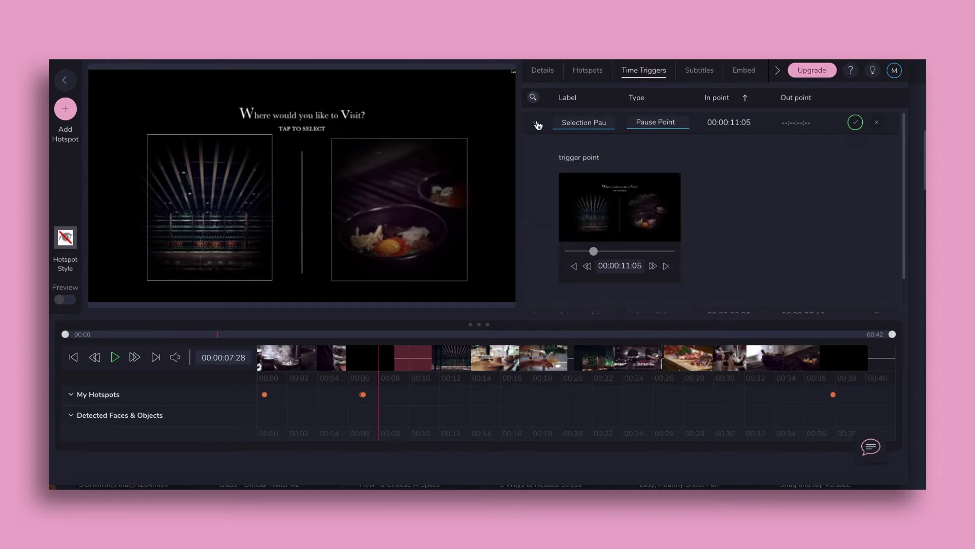
pyautogui.scroll(-1, 540, 148)
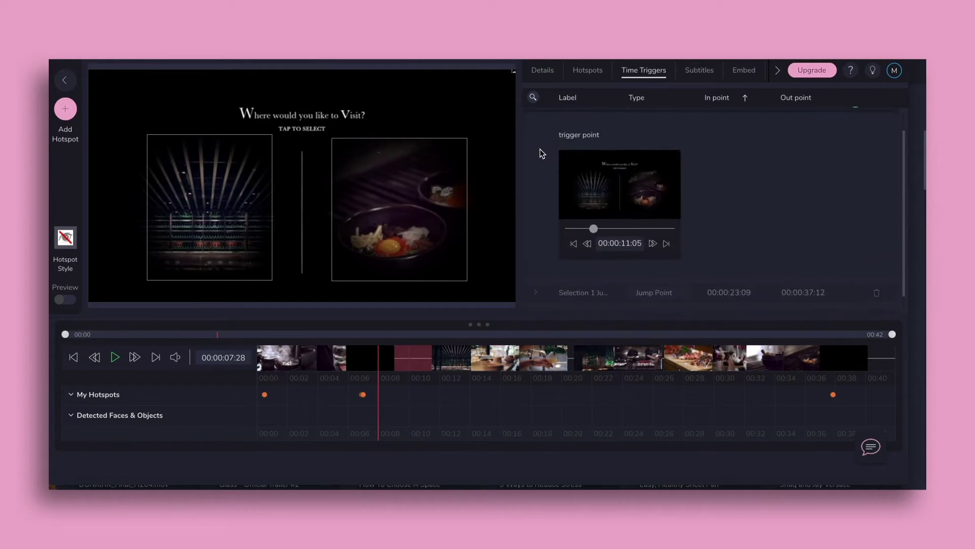
pyautogui.scroll(1, 540, 149)
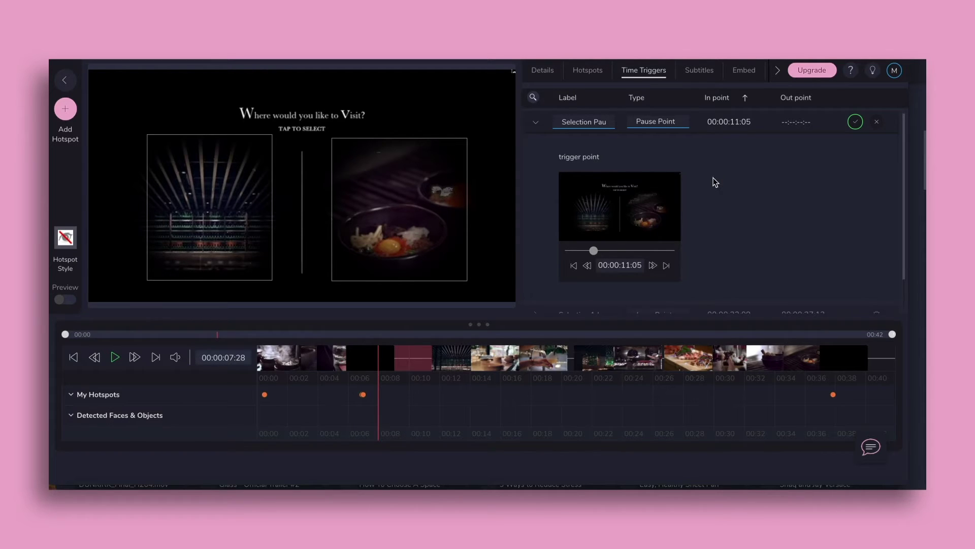
pyautogui.click(857, 123)
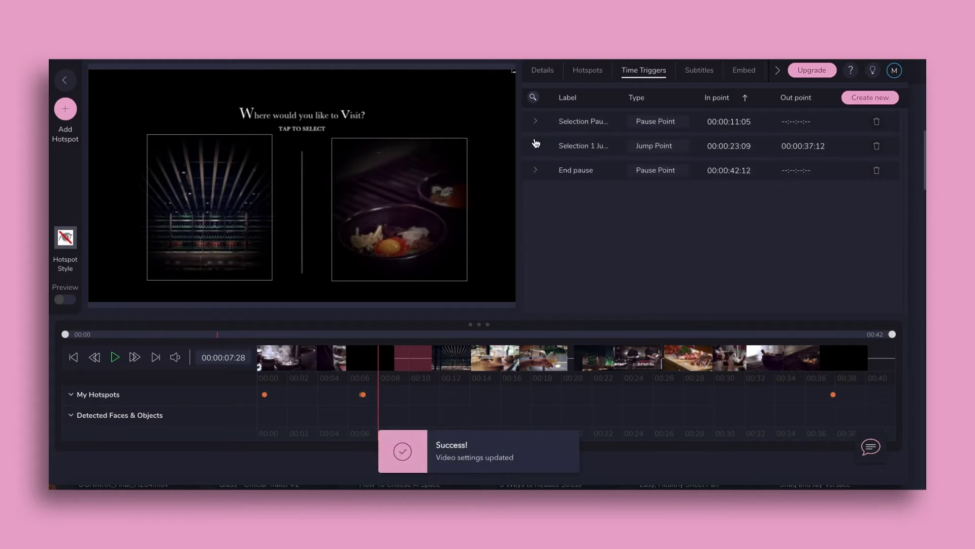
# - Save the Selection 1 jump trigger running from 00:00:23:09 to 00:00:37:12
pyautogui.click(535, 147)
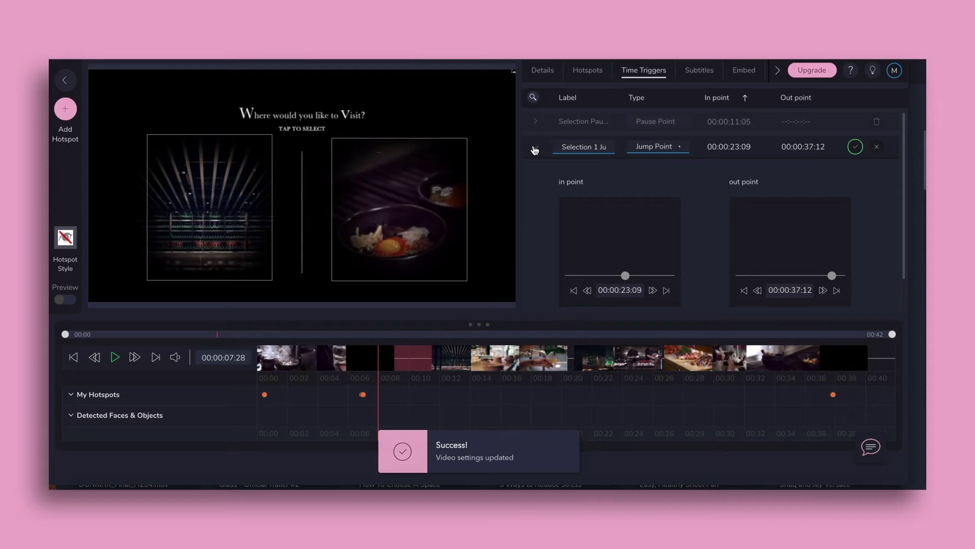
pyautogui.scroll(-1, 538, 162)
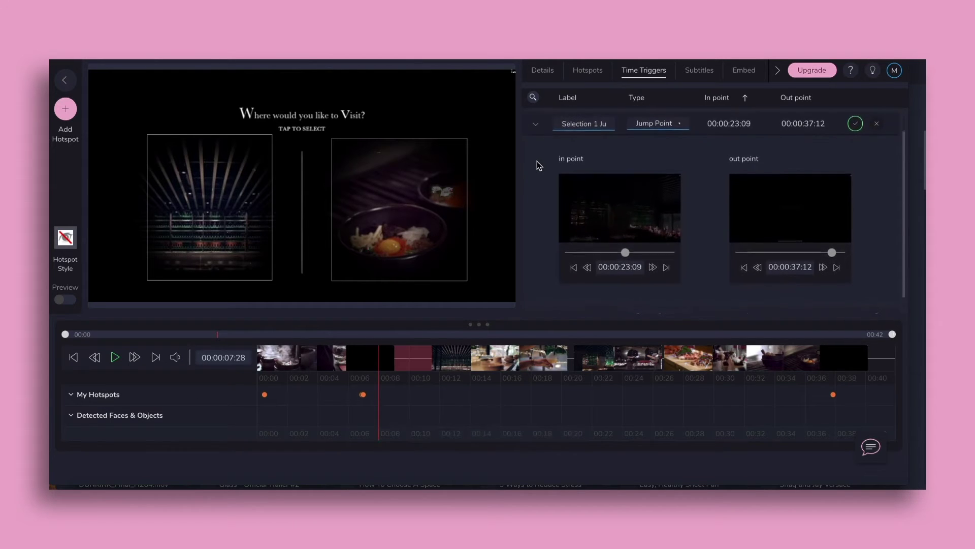
pyautogui.scroll(1, 538, 161)
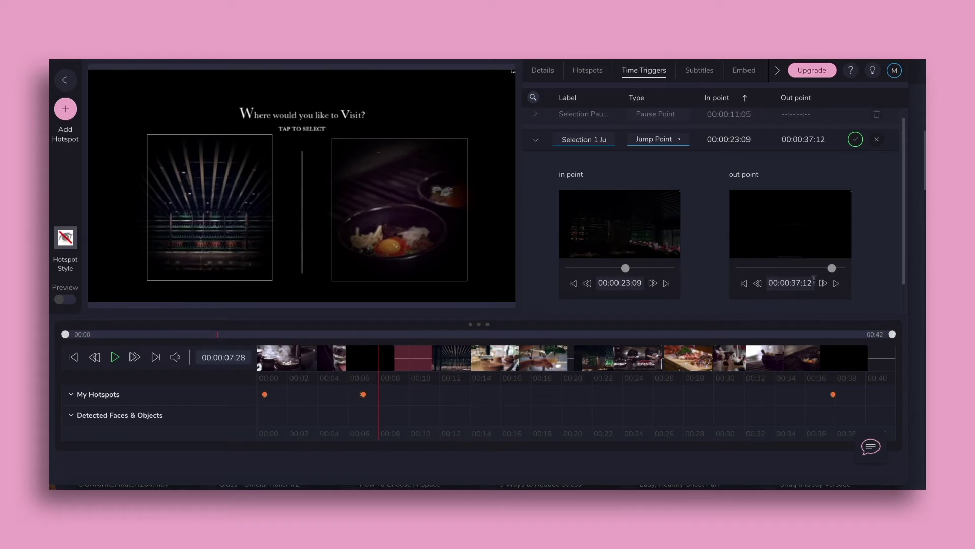
pyautogui.click(856, 139)
pyautogui.click(535, 140)
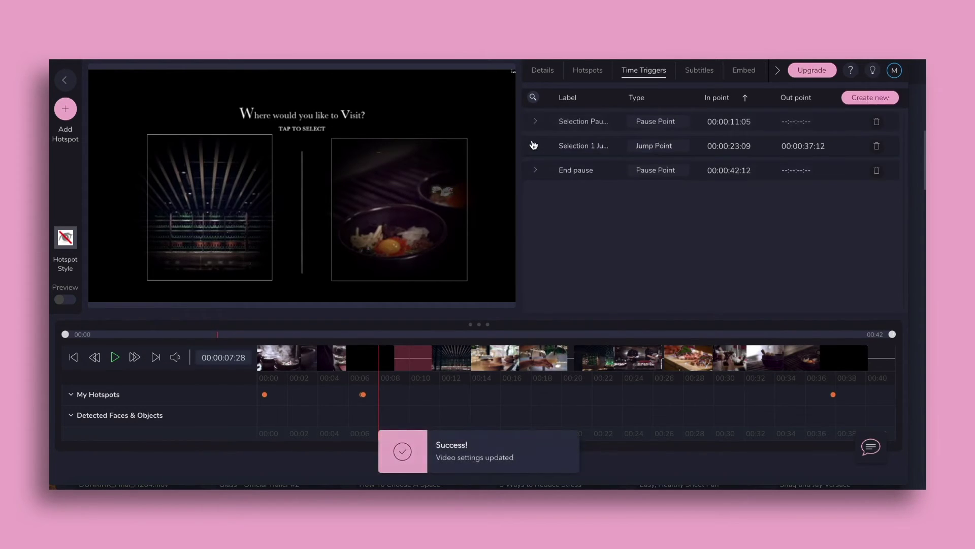
pyautogui.click(532, 171)
# - Save the End pause trigger at 00:00:42:12
pyautogui.scroll(-1, 538, 197)
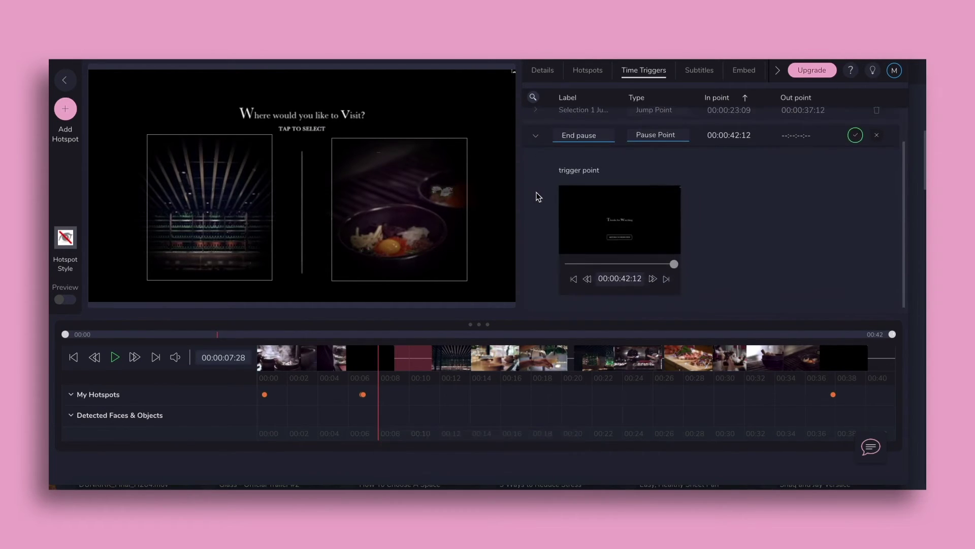
pyautogui.click(854, 135)
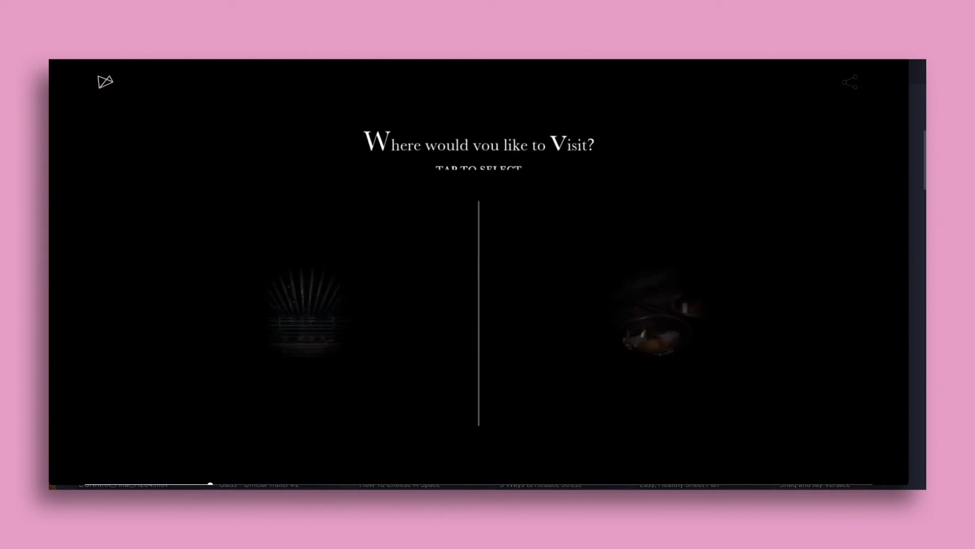
# - Leave the full-screen preview and return to the editor's Time Triggers list
pyautogui.press('Escape')
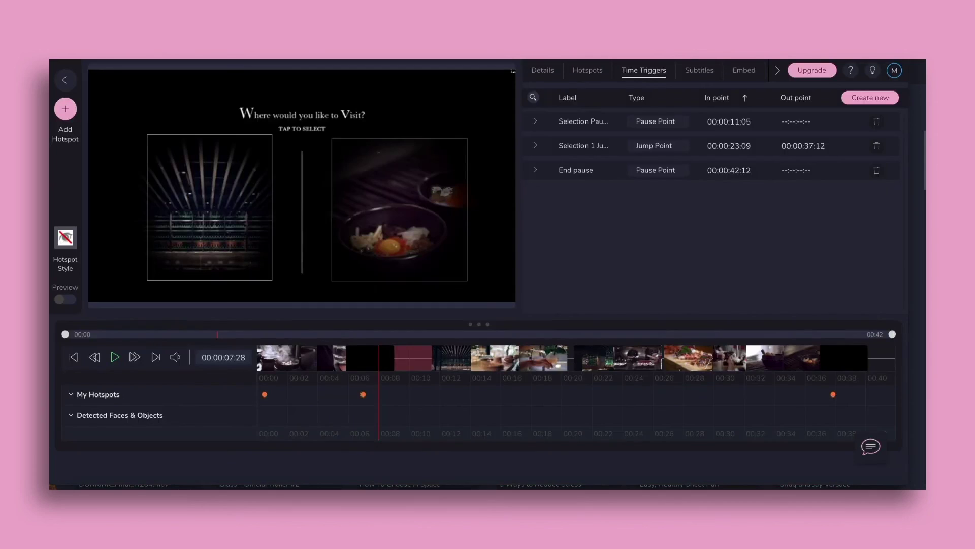